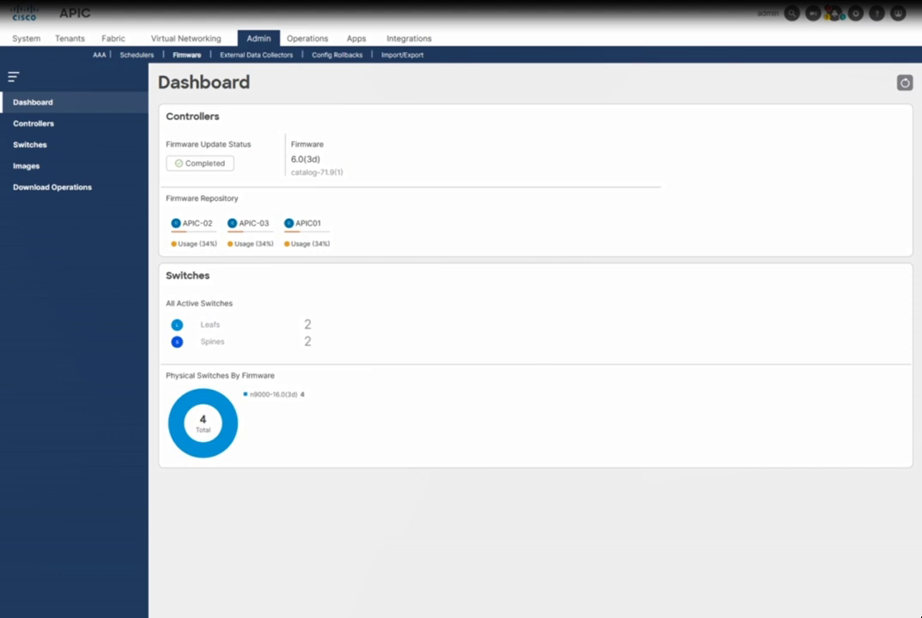
# - Check the current firmware version of the controllers, then view the firmware summary of the switches
pyautogui.click(33, 123)
pyautogui.click(50, 128)
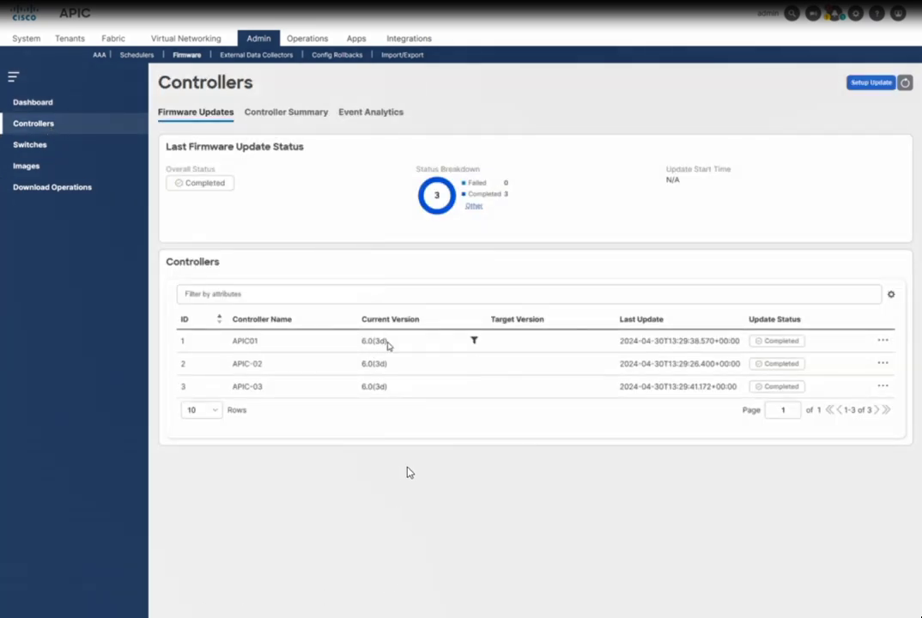
pyautogui.moveTo(383, 341); pyautogui.dragTo(358, 341)
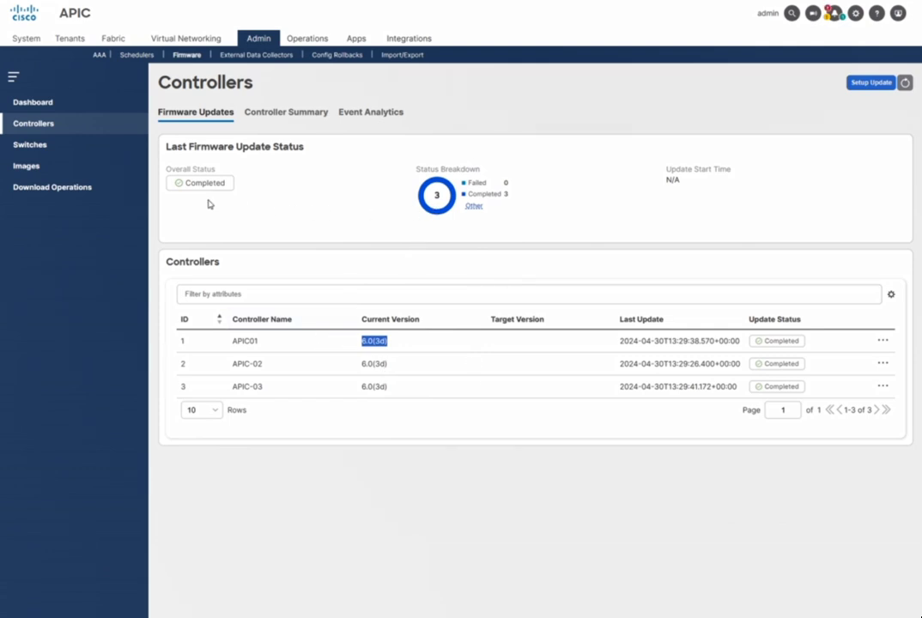
pyautogui.click(66, 151)
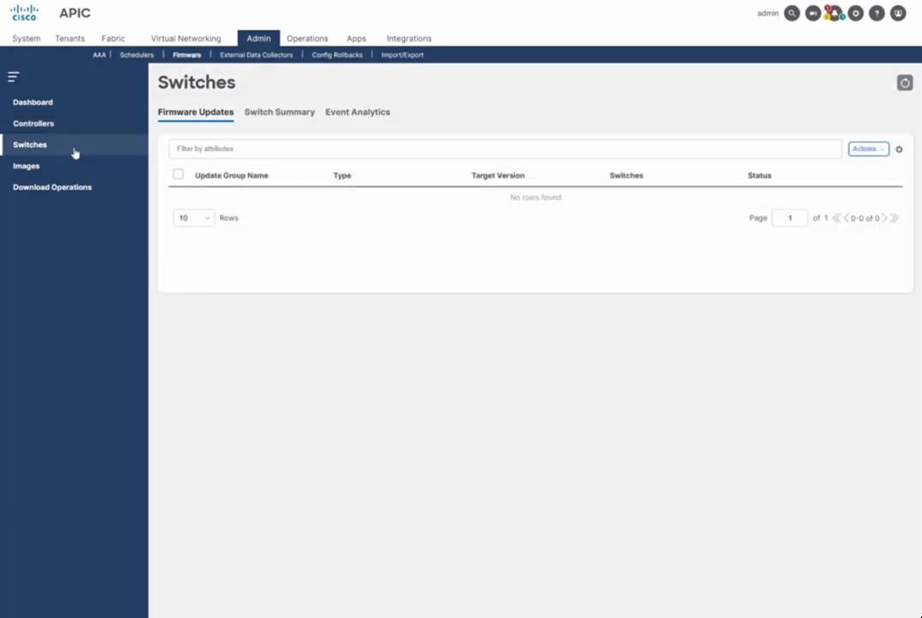
pyautogui.click(262, 115)
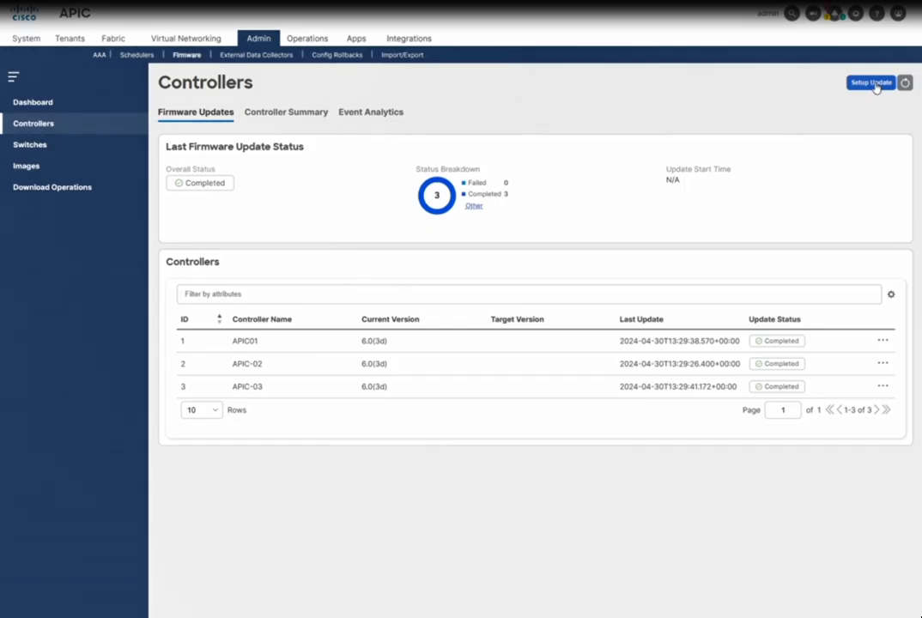
# - Set up a controller firmware update as a Regular Upgrade to apic-6.0(5h) and proceed to validation
pyautogui.click(871, 83)
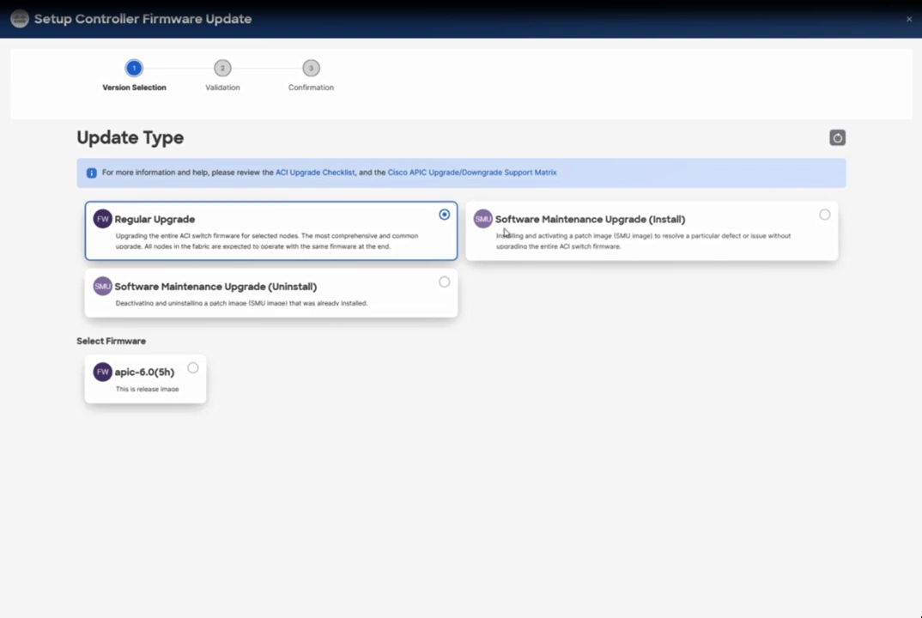
pyautogui.click(824, 216)
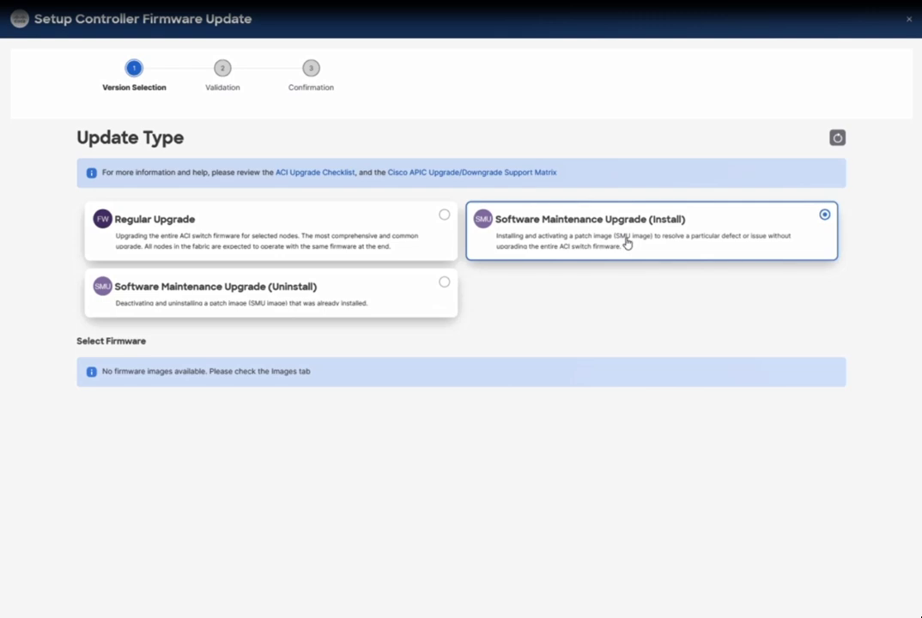
pyautogui.click(442, 283)
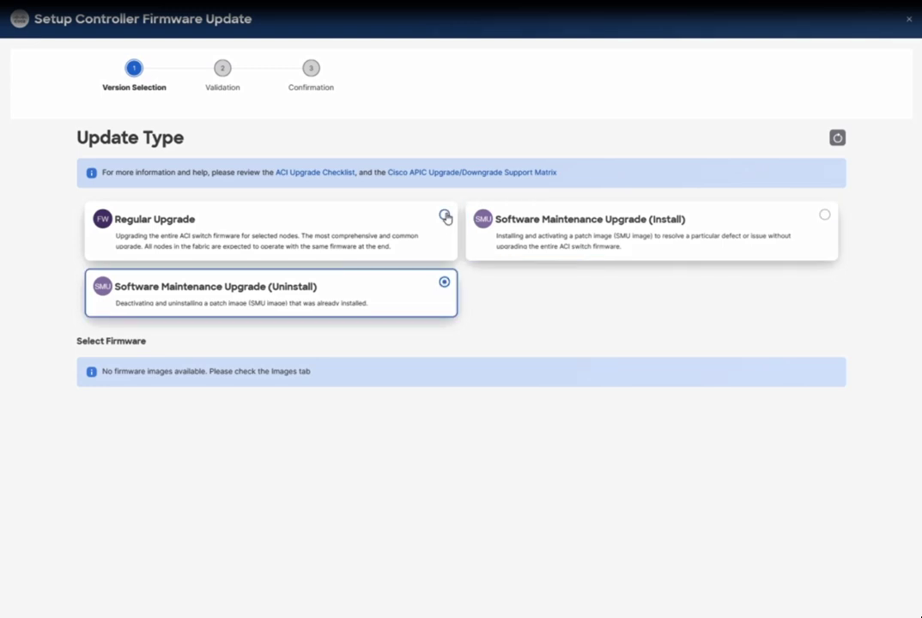
pyautogui.click(445, 217)
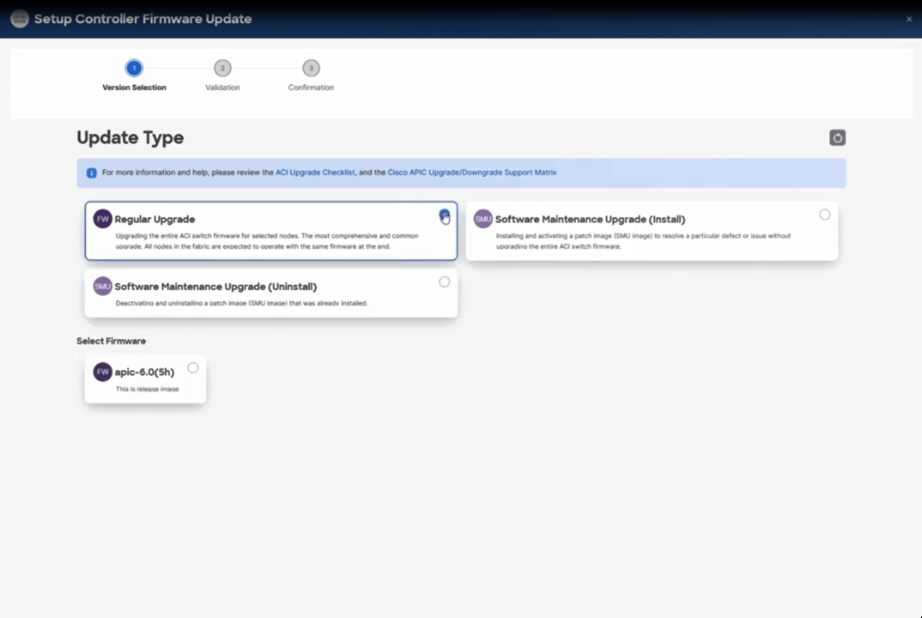
pyautogui.moveTo(78, 340); pyautogui.dragTo(148, 342)
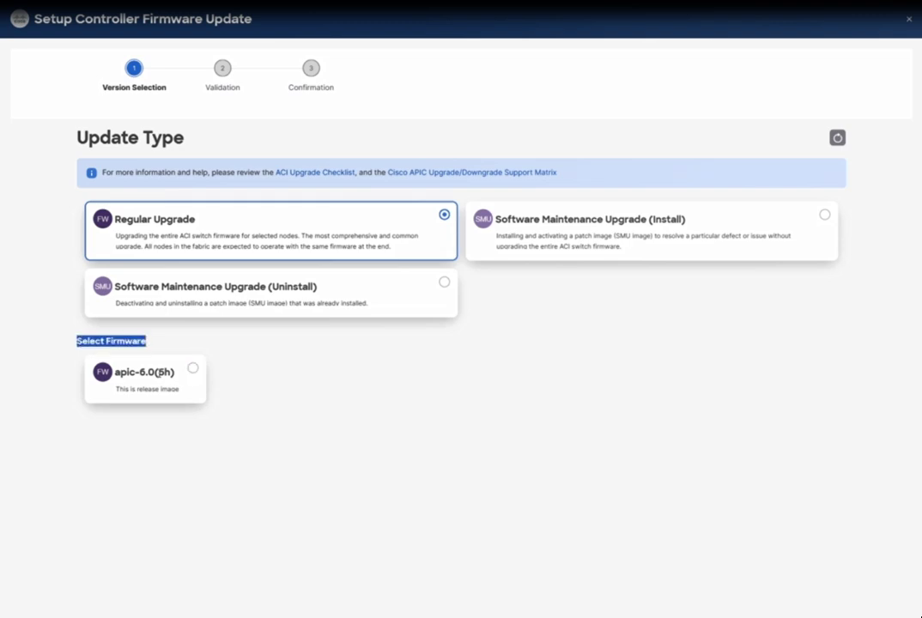
pyautogui.click(192, 369)
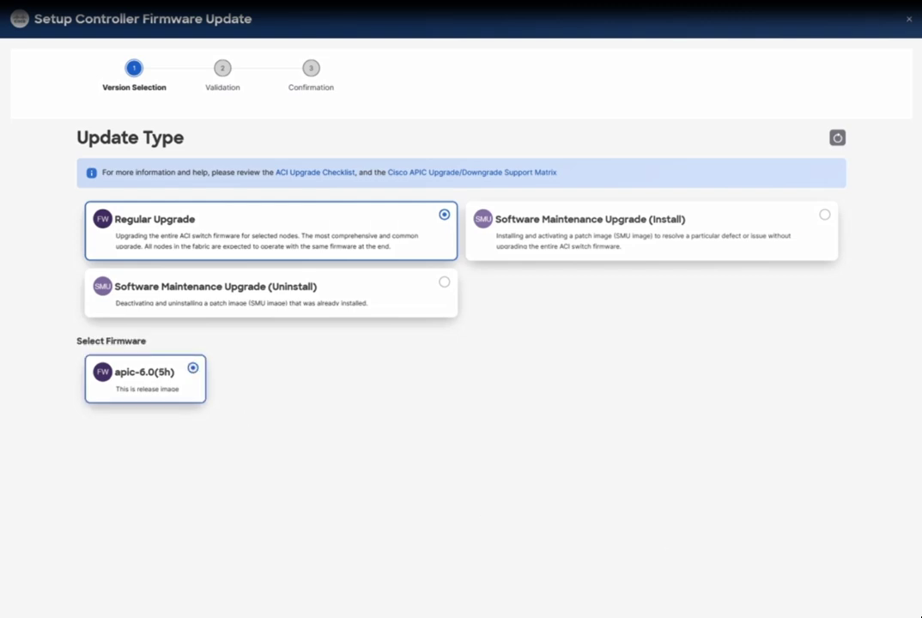
pyautogui.click(846, 612)
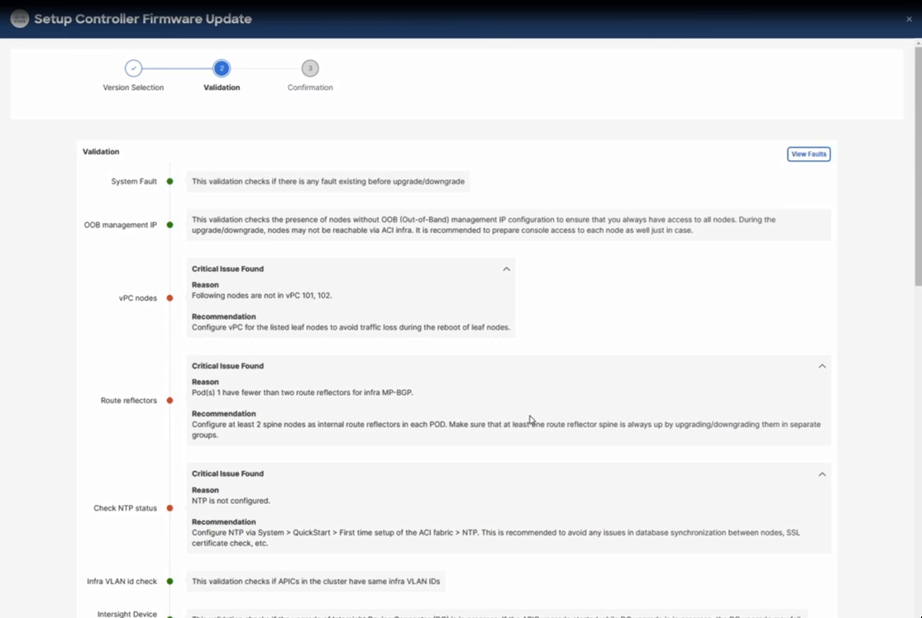
# - Examine the critical validation issues for vPC nodes, route reflectors and NTP status, including their recommendations
pyautogui.scroll(-3, 450, 184)
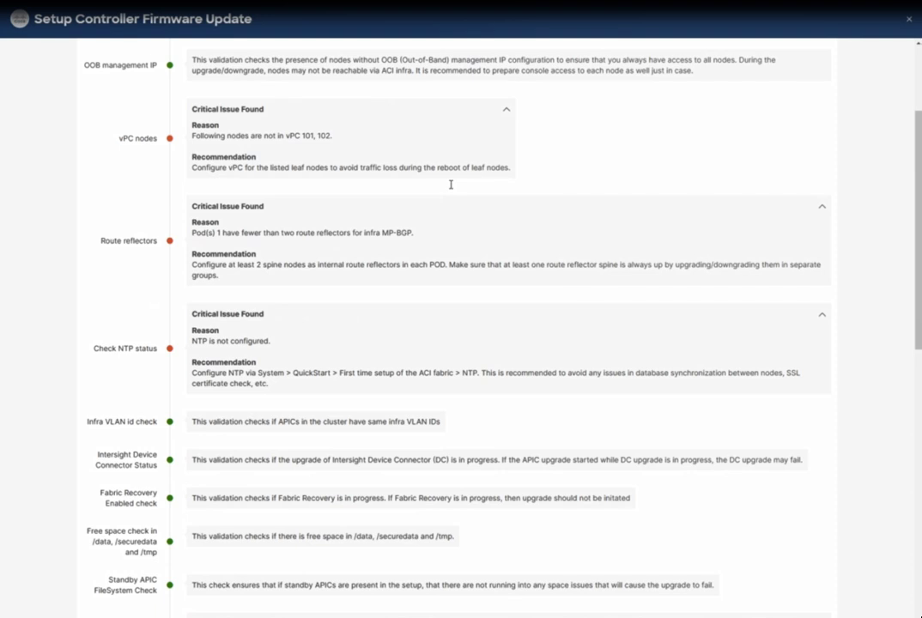
pyautogui.scroll(2, 451, 185)
pyautogui.moveTo(226, 243); pyautogui.dragTo(336, 244)
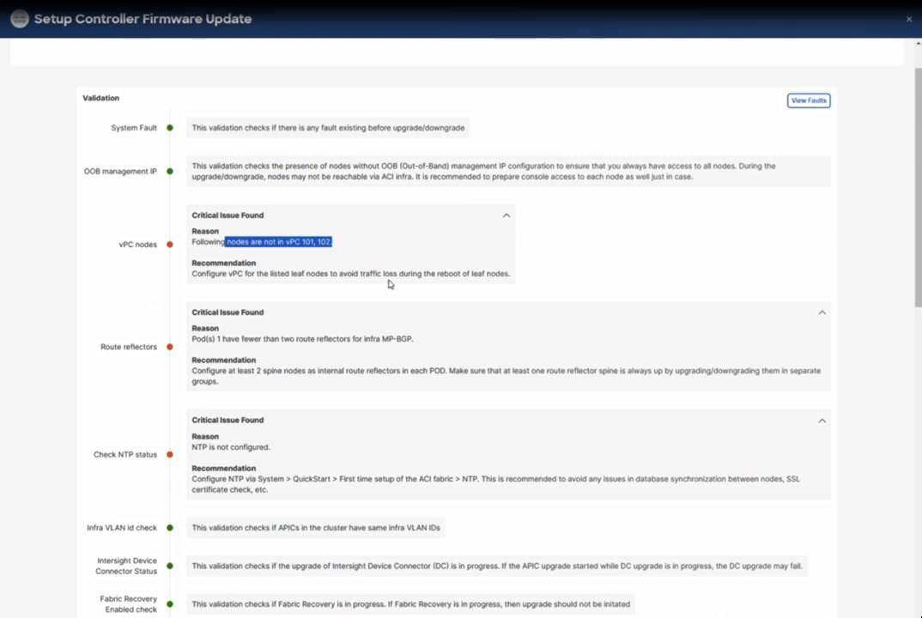
pyautogui.moveTo(231, 339); pyautogui.dragTo(323, 339)
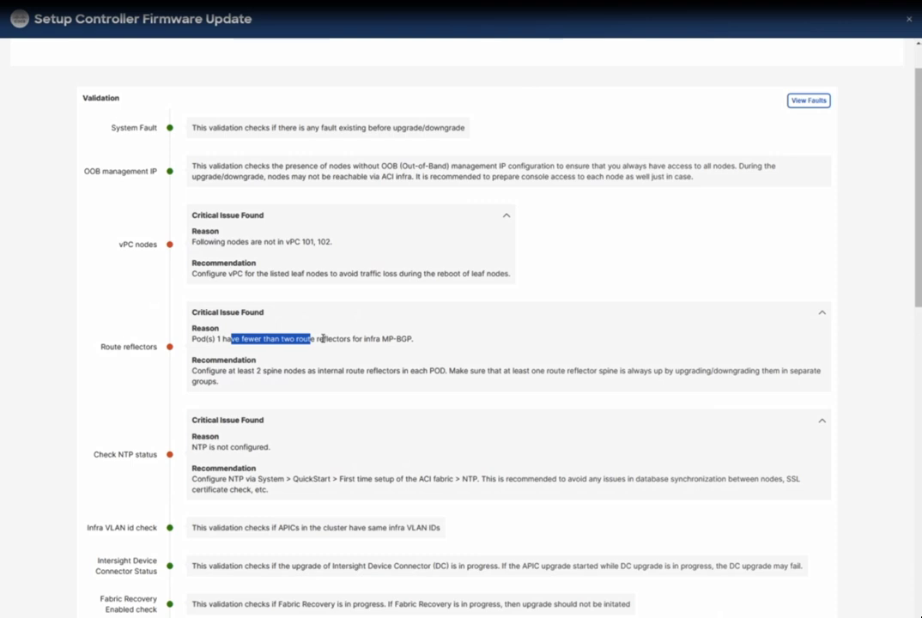
pyautogui.moveTo(323, 339); pyautogui.dragTo(401, 340)
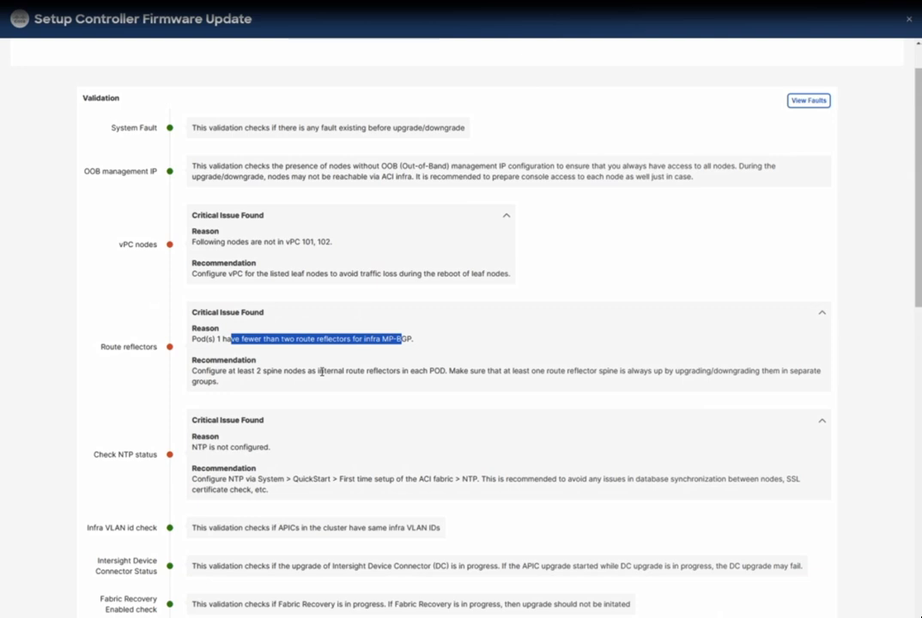
pyautogui.scroll(-1, 322, 371)
pyautogui.moveTo(252, 371); pyautogui.dragTo(436, 376)
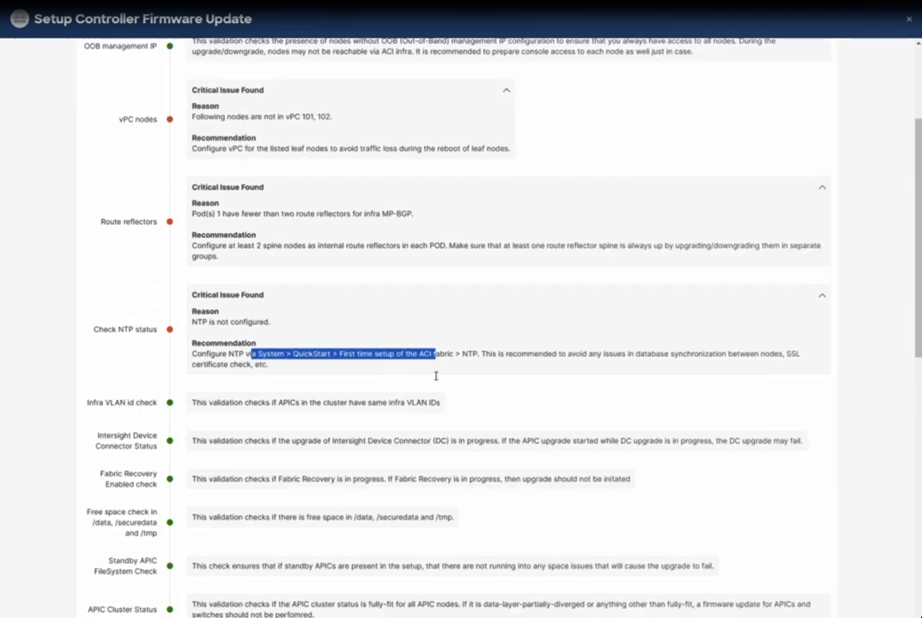
# - Review the remaining validation checks, including the upgrade controller check, and continue to confirmation anyway
pyautogui.scroll(-2, 436, 376)
pyautogui.scroll(-3, 436, 376)
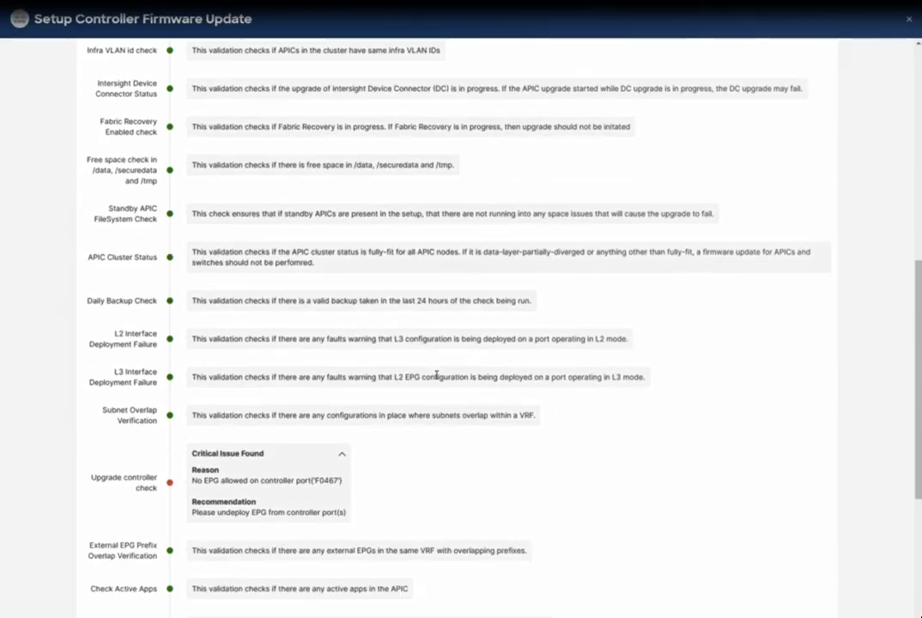
pyautogui.scroll(-2, 436, 376)
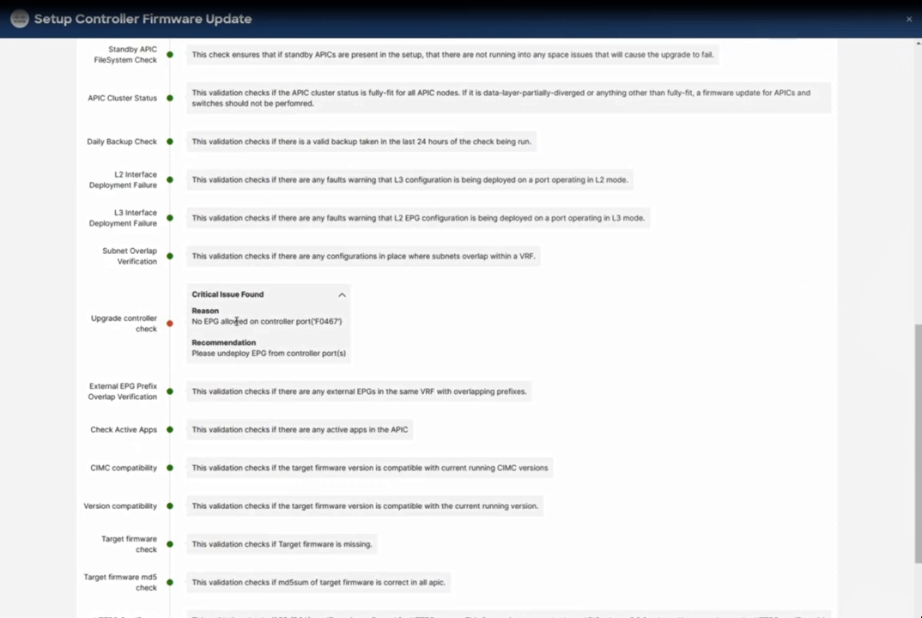
pyautogui.moveTo(225, 321); pyautogui.dragTo(316, 321)
pyautogui.scroll(-1, 330, 386)
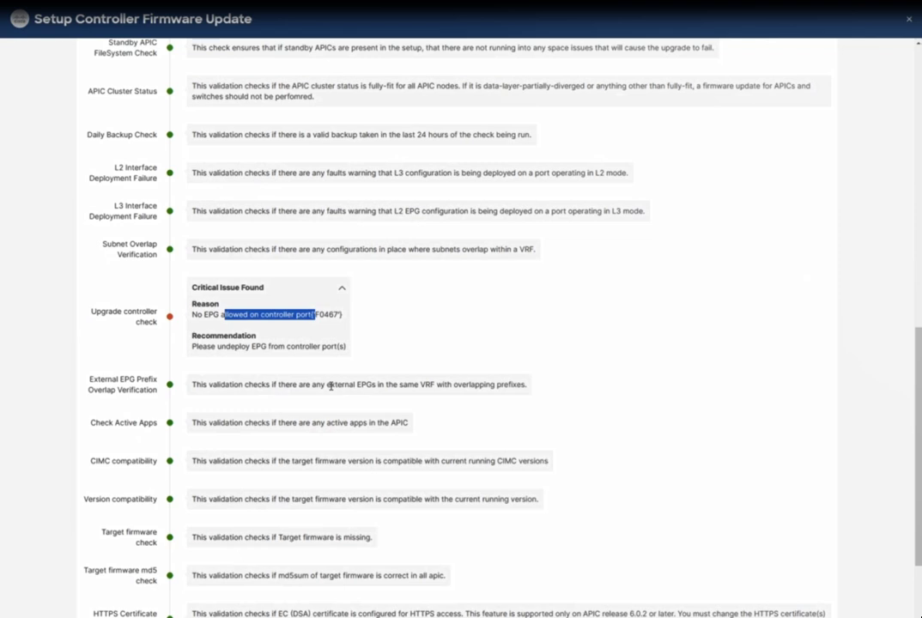
pyautogui.scroll(-3, 330, 386)
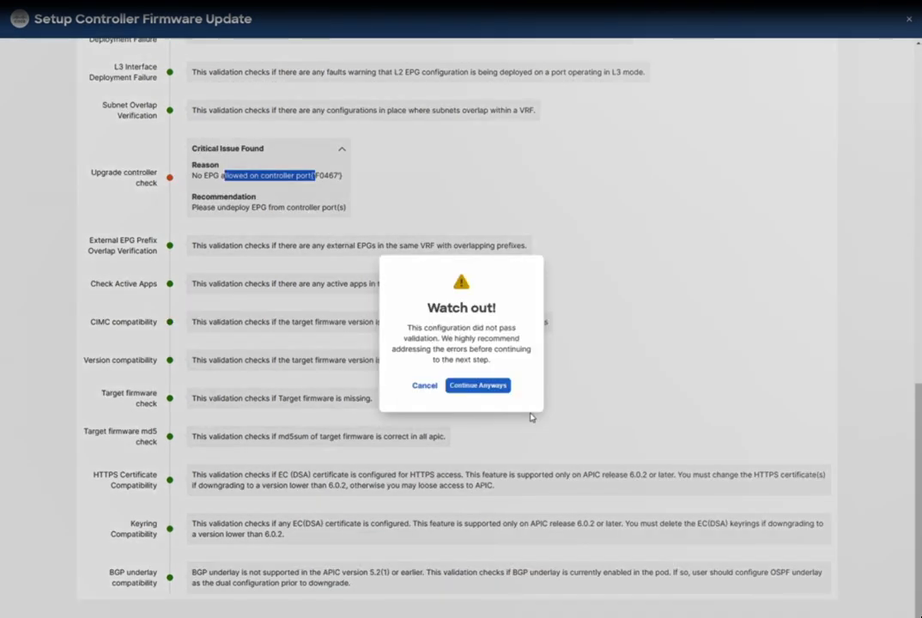
pyautogui.click(491, 388)
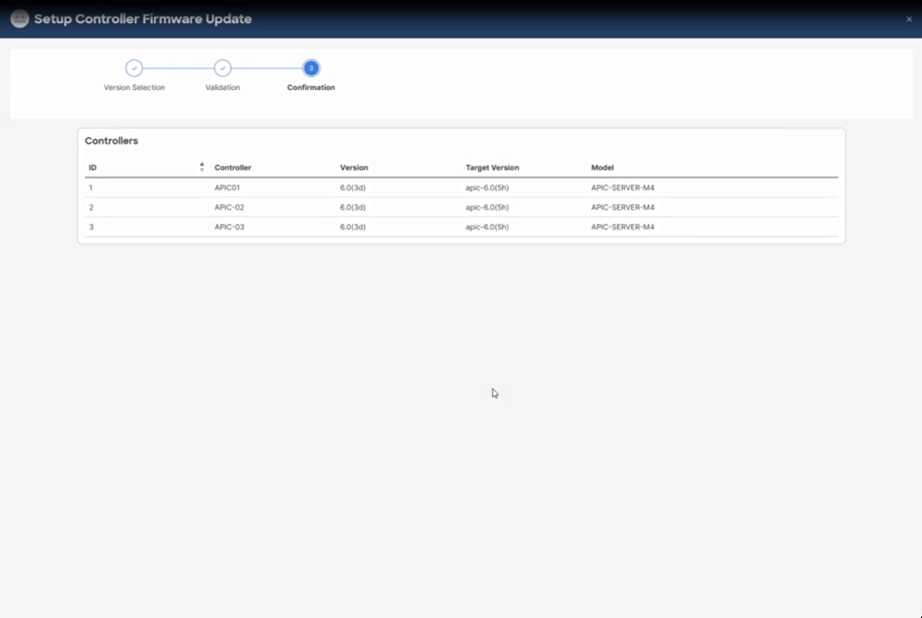
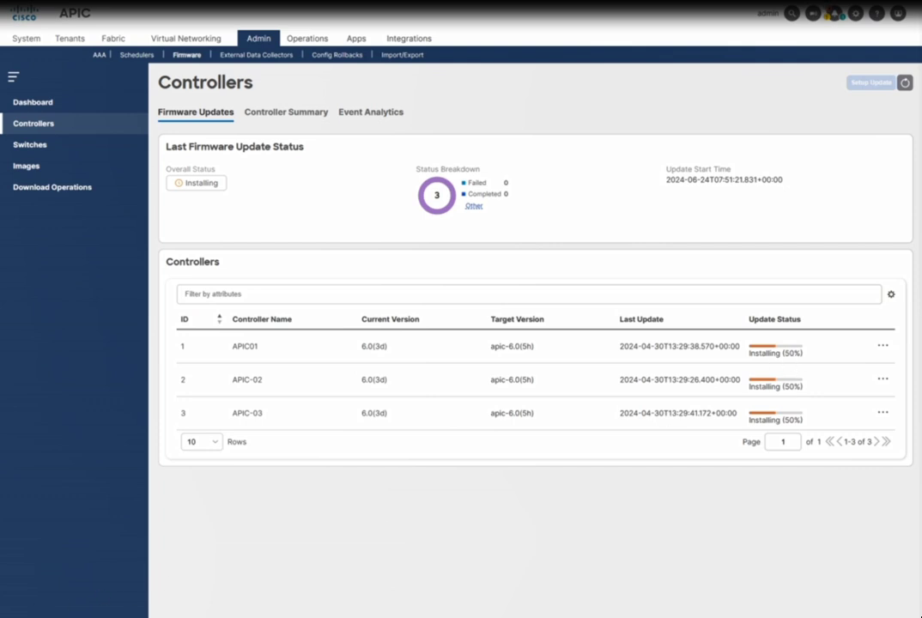
# - Switch to the APIC01 terminal session and check the upgrade progress reported for APIC-02 and APIC-03
pyautogui.hotkey('alt', 'Tab')
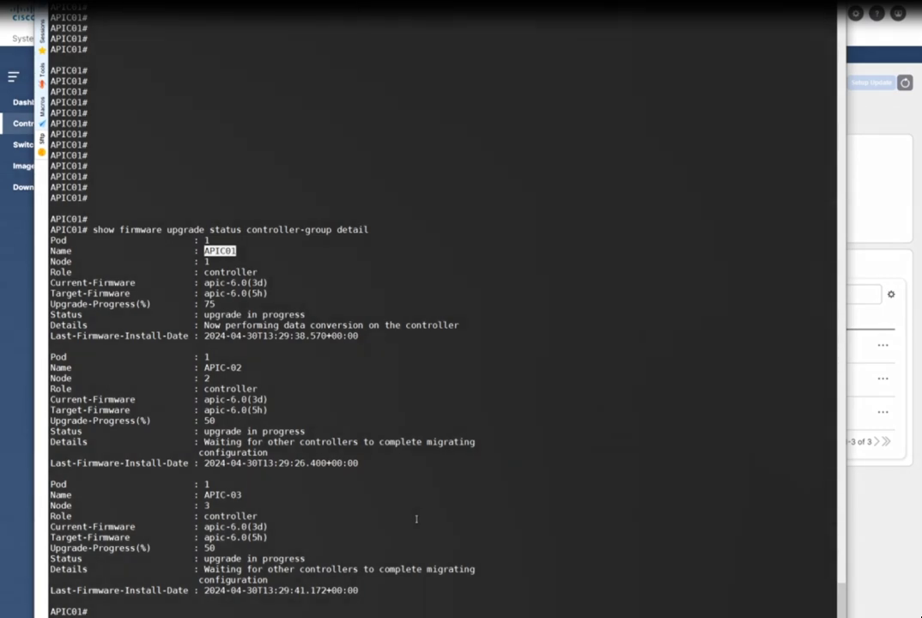
pyautogui.moveTo(242, 367); pyautogui.dragTo(199, 367)
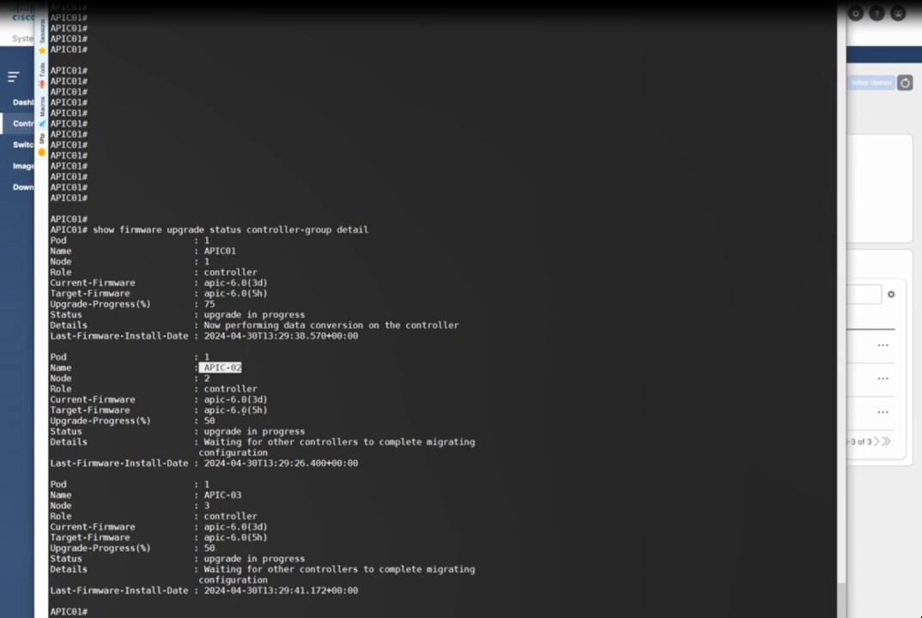
pyautogui.moveTo(824, 420); pyautogui.dragTo(136, 420)
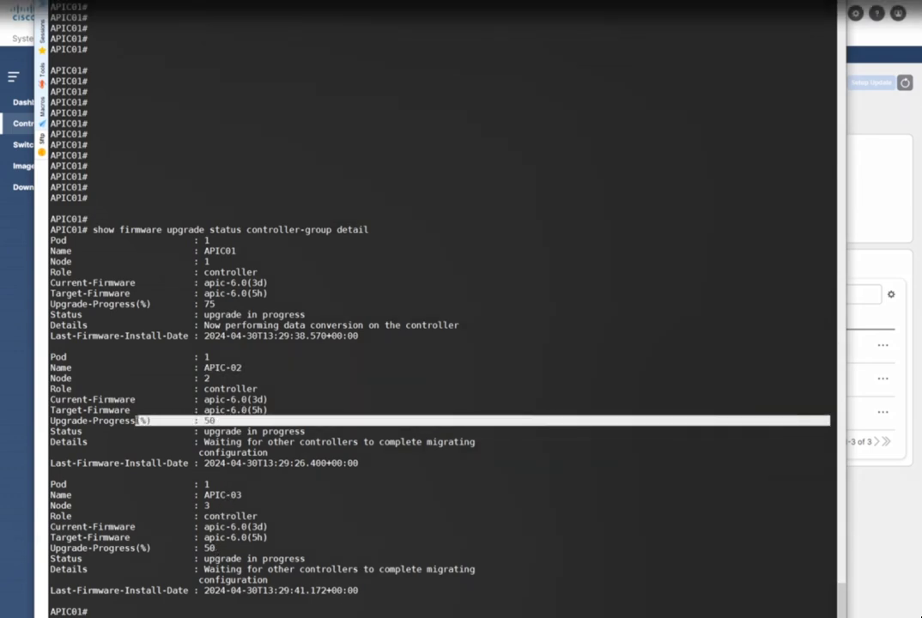
pyautogui.doubleClick(222, 494)
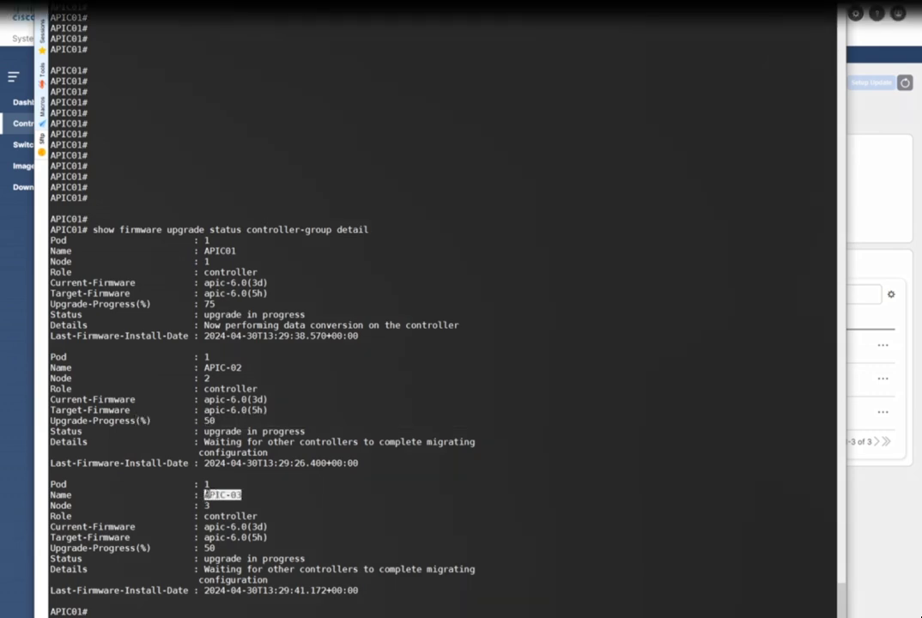
pyautogui.moveTo(829, 548); pyautogui.dragTo(129, 548)
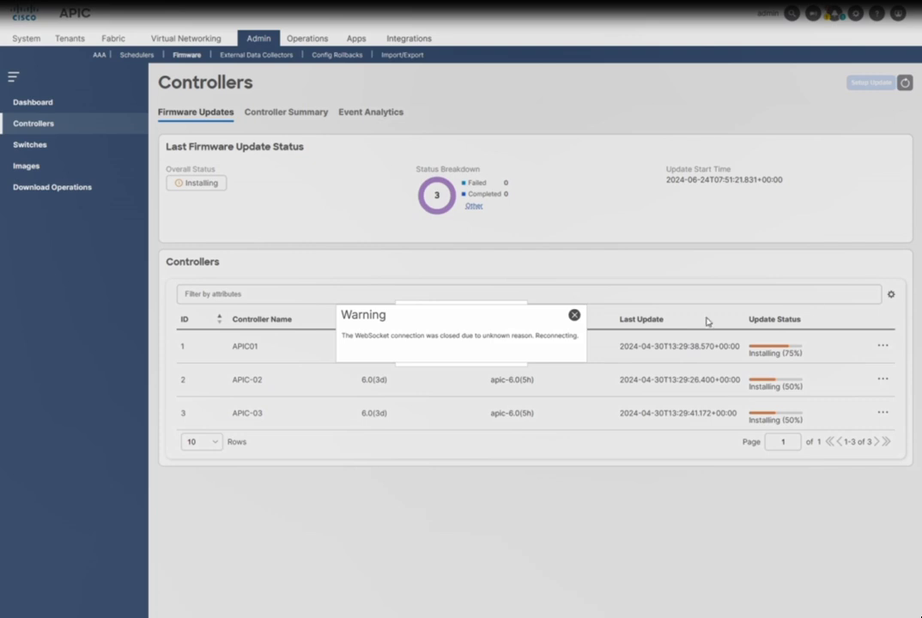
# - Dismiss the connection warning and error in APIC, refresh the controllers' update status, and inspect each controller's installation details
pyautogui.click(575, 315)
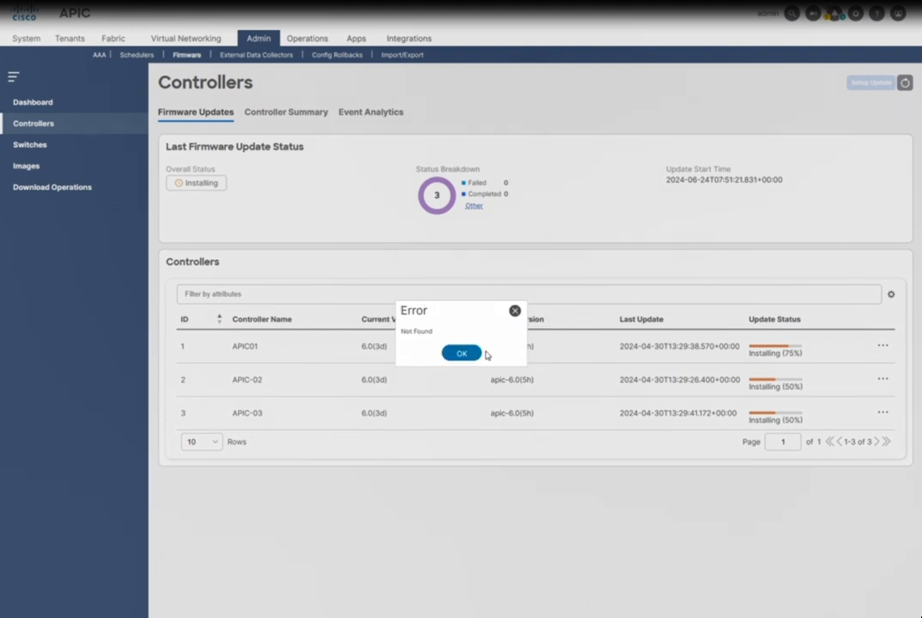
pyautogui.click(464, 355)
pyautogui.click(905, 86)
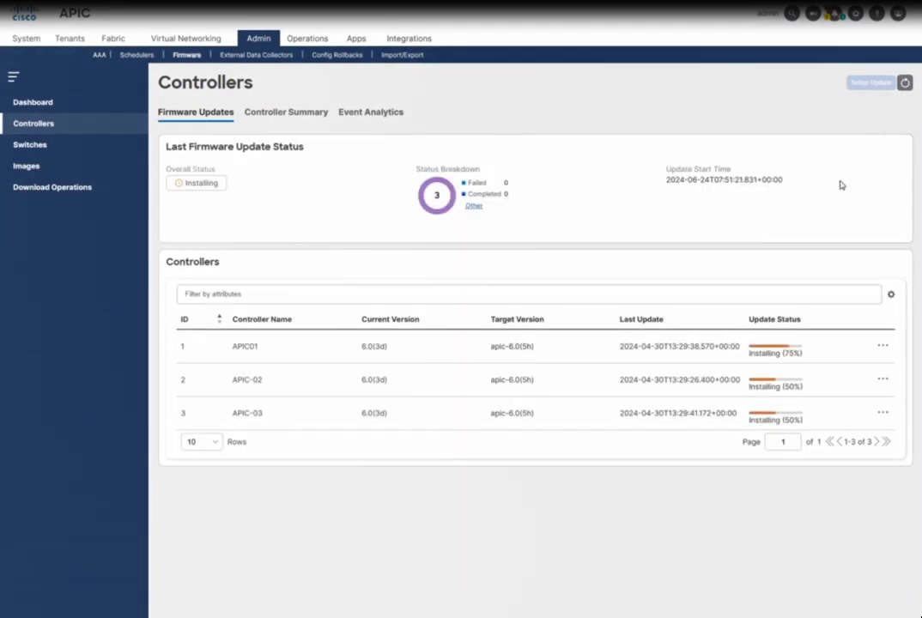
pyautogui.click(905, 83)
pyautogui.moveTo(792, 354)
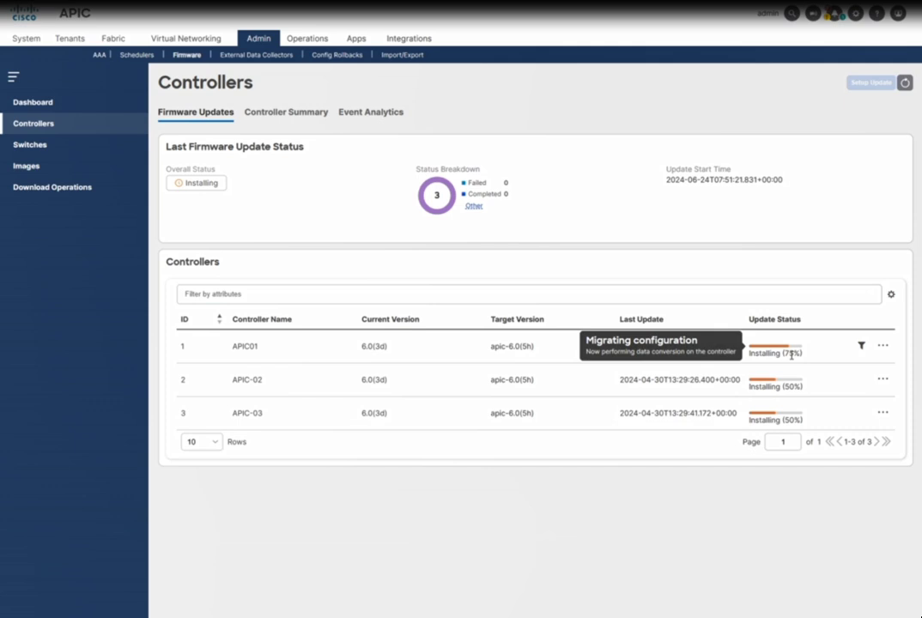
pyautogui.moveTo(788, 383)
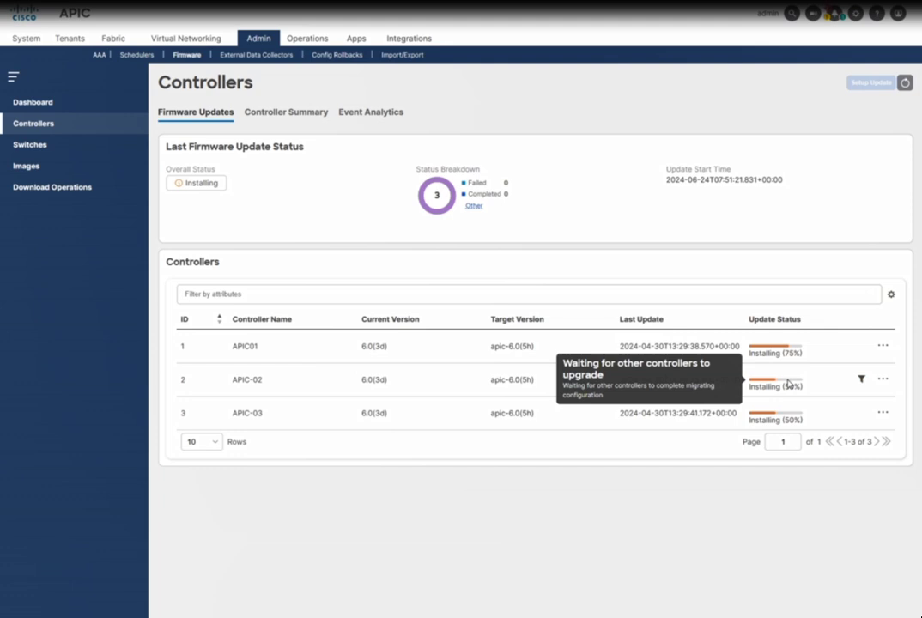
pyautogui.moveTo(787, 407)
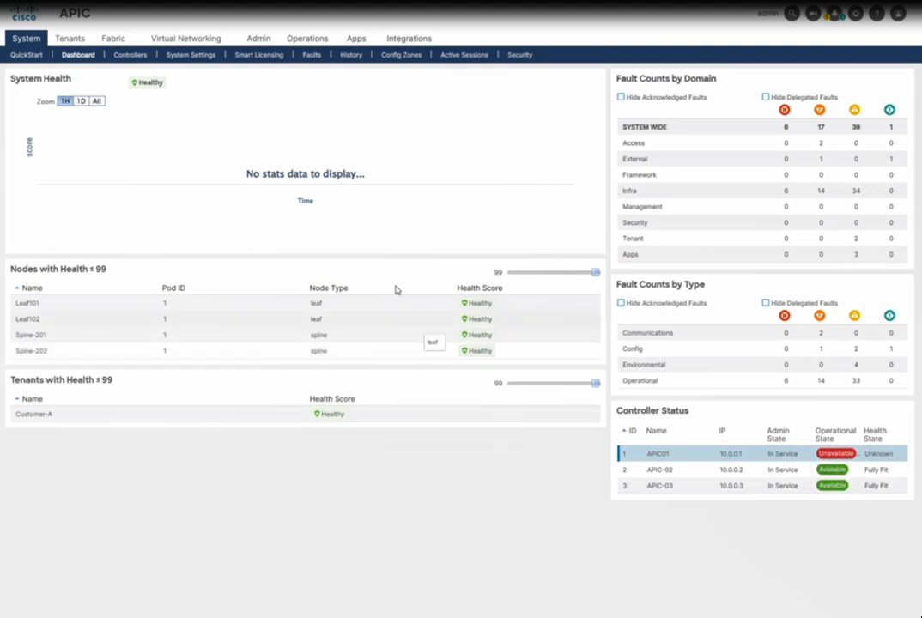
# - Return to the firmware administration area and open the controllers' update status
pyautogui.click(268, 47)
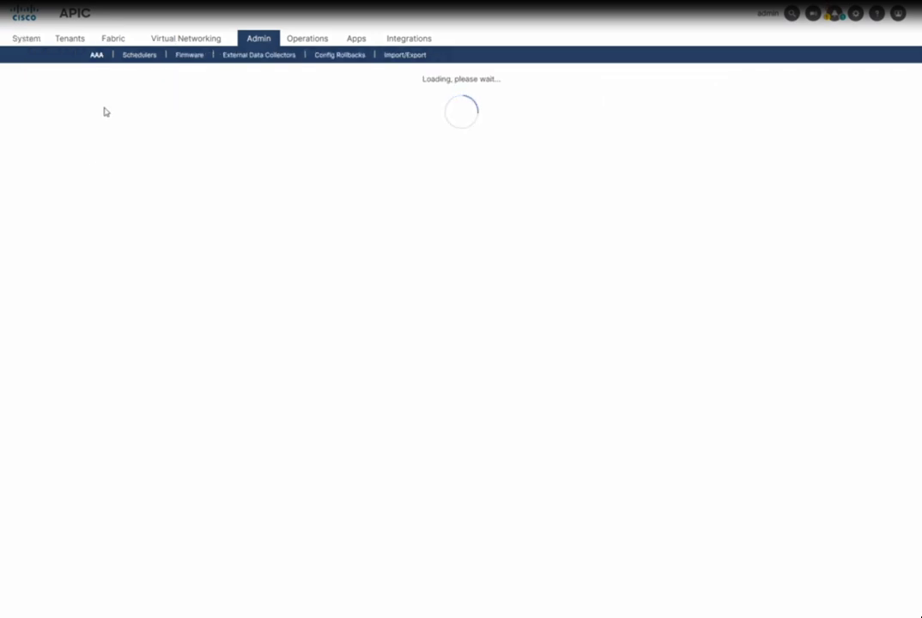
pyautogui.click(189, 56)
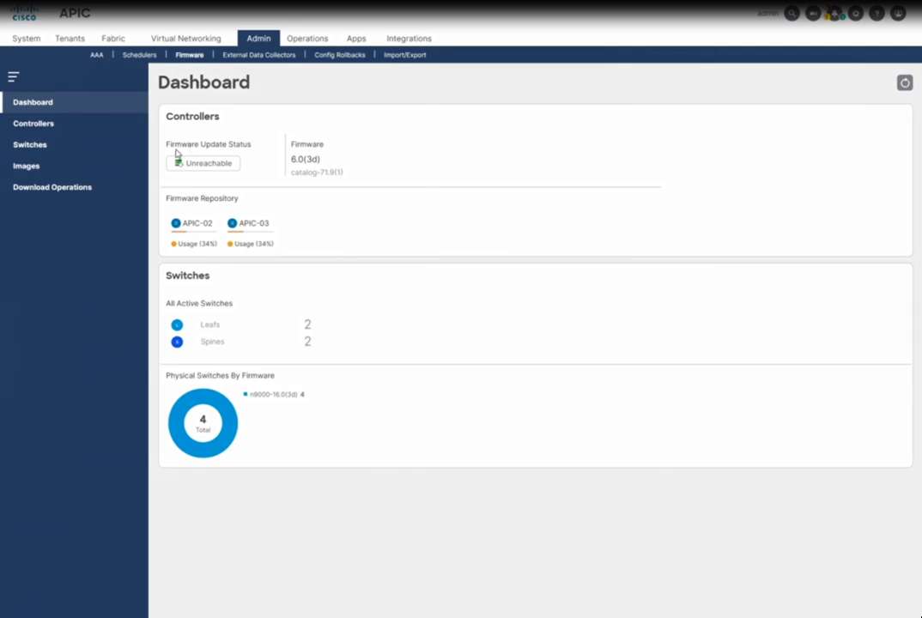
pyautogui.click(34, 126)
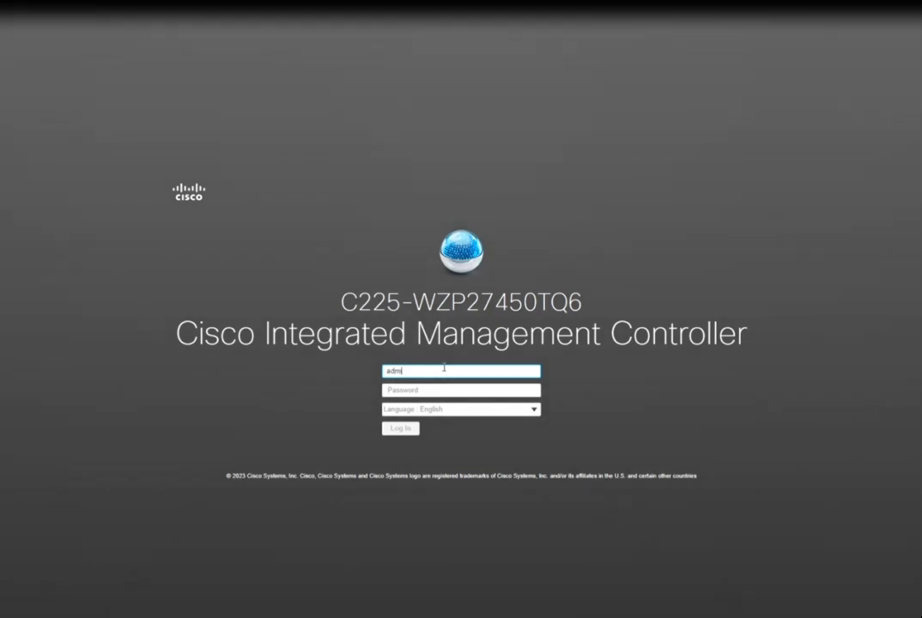
# - Fill in the user name on the Cisco Integrated Management Controller sign-in page and move on to the password
pyautogui.press('Tab')
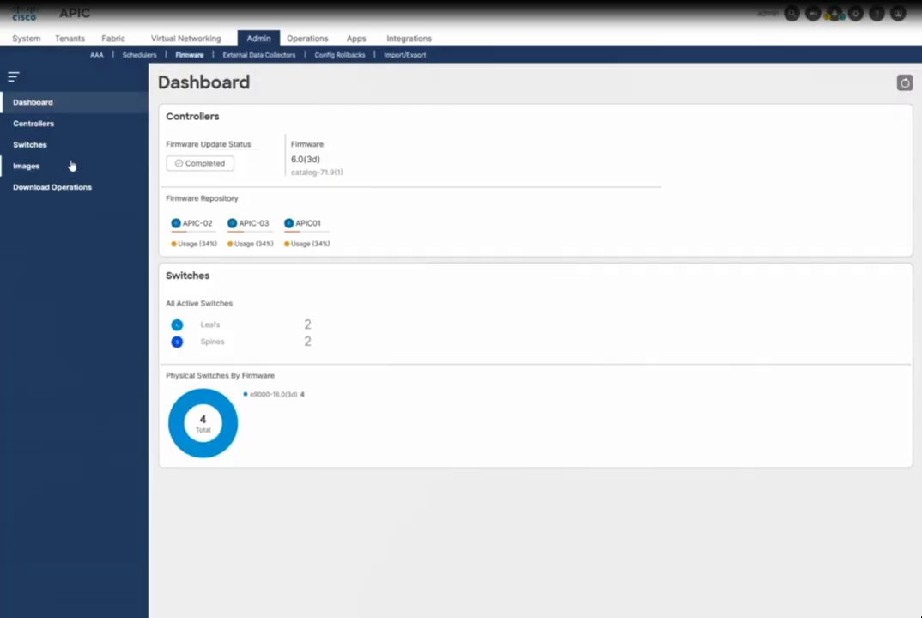
# - Open and refresh the controllers' firmware update status, and inspect the installation details of APIC-02 and APIC-03
pyautogui.click(60, 129)
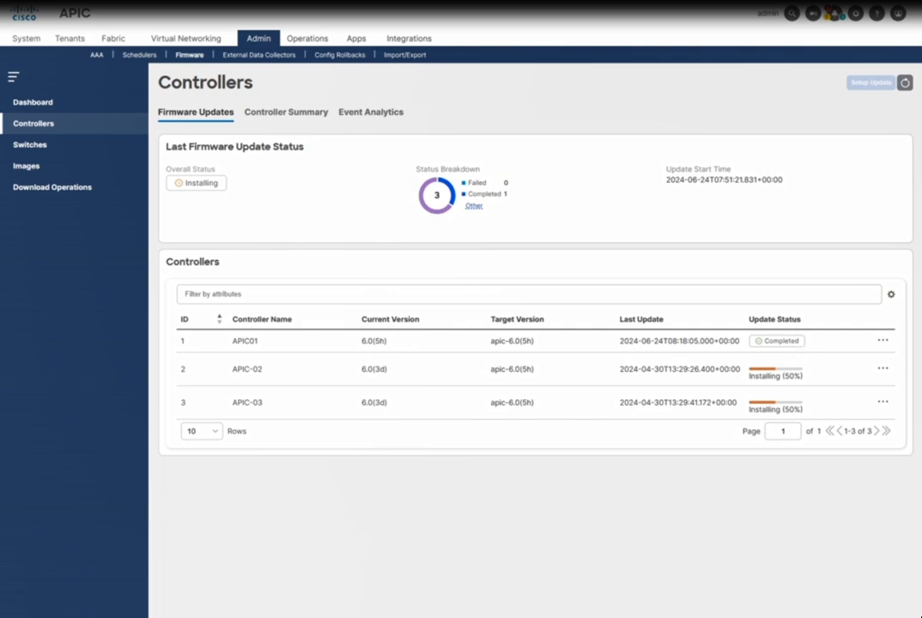
pyautogui.click(905, 83)
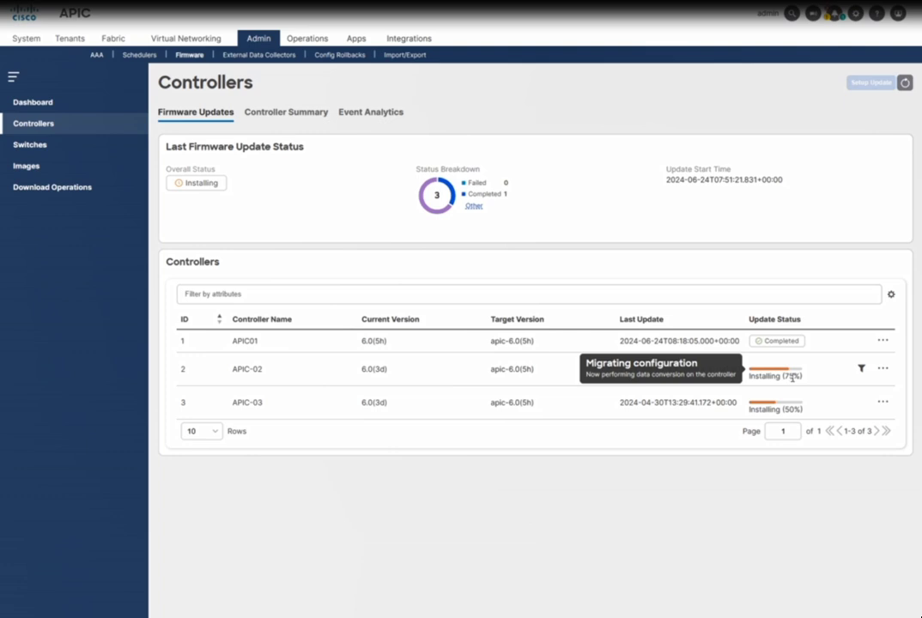
pyautogui.doubleClick(791, 376)
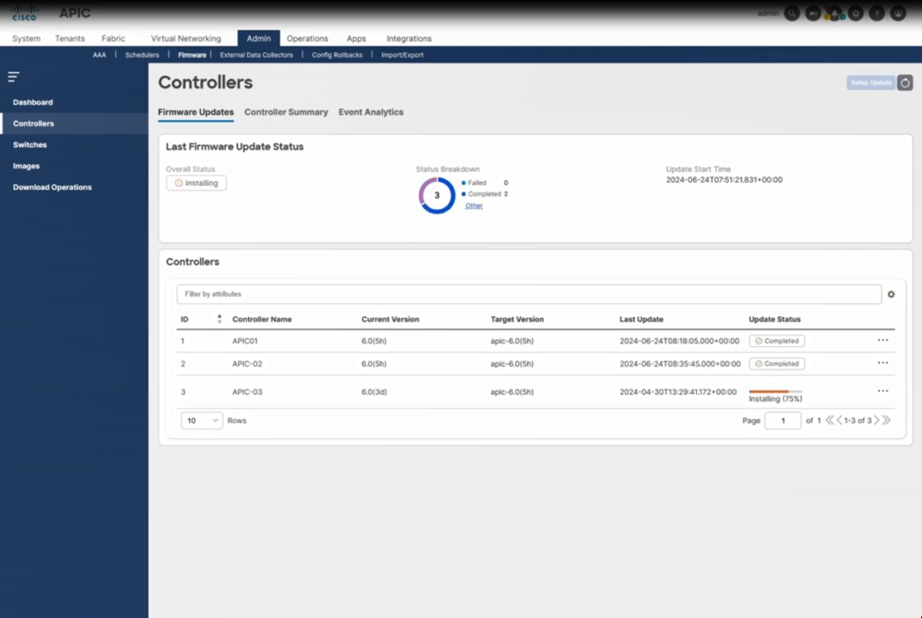
pyautogui.moveTo(759, 395)
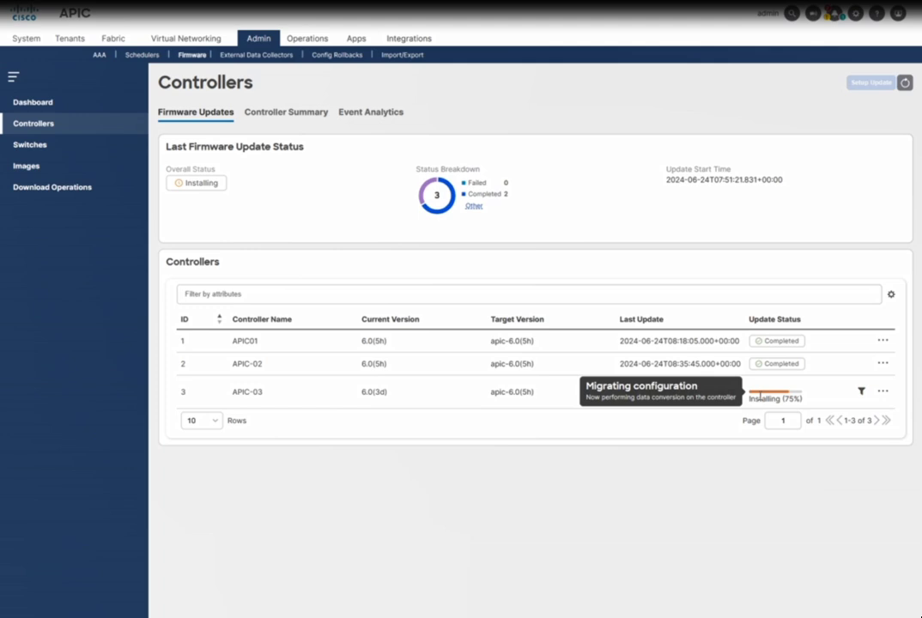
# - Switch to the APIC-02 terminal session and compare its controller-group upgrade status details with the status in APIC
pyautogui.hotkey('alt', 'Tab')
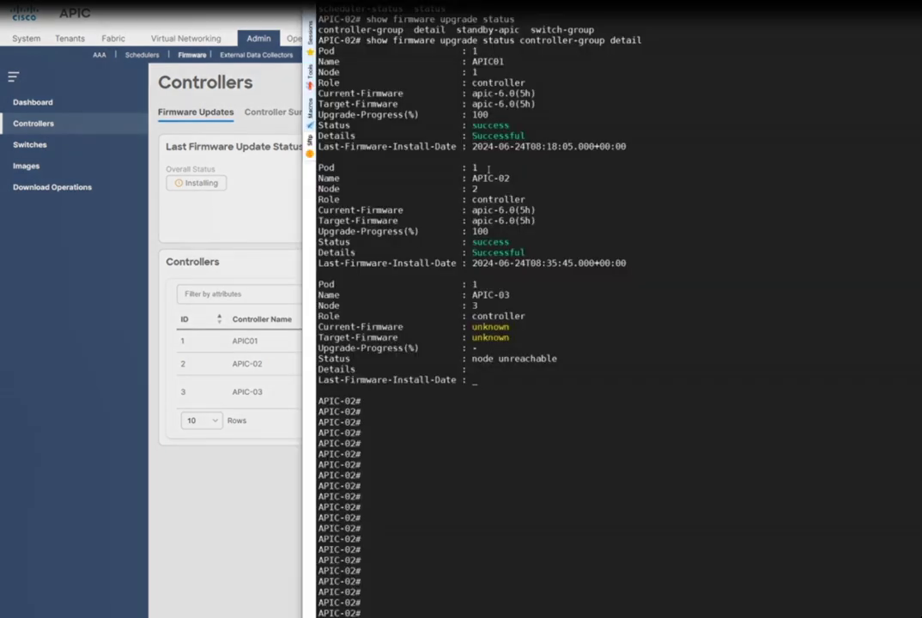
pyautogui.hotkey('alt', 'Tab')
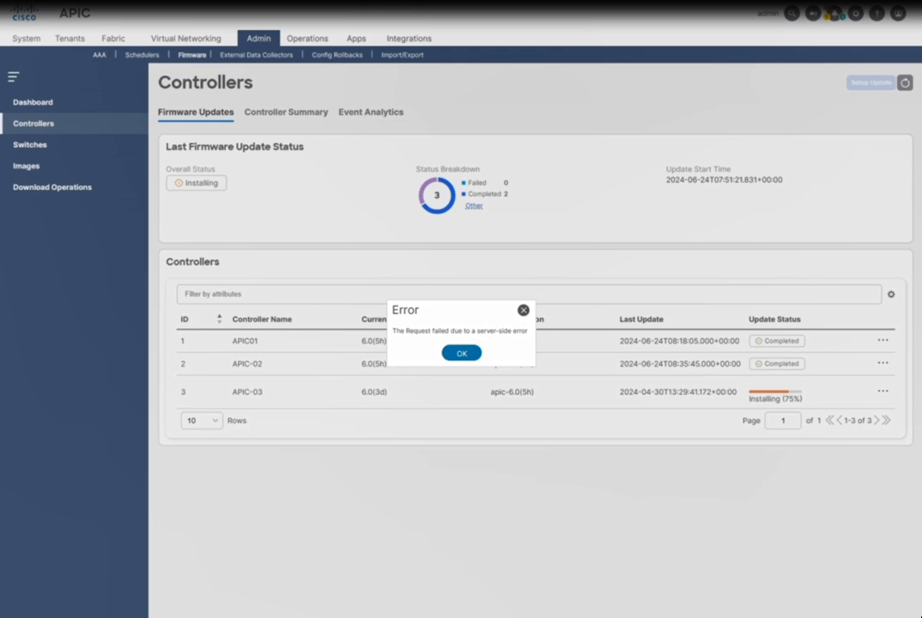
pyautogui.hotkey('alt', 'Tab')
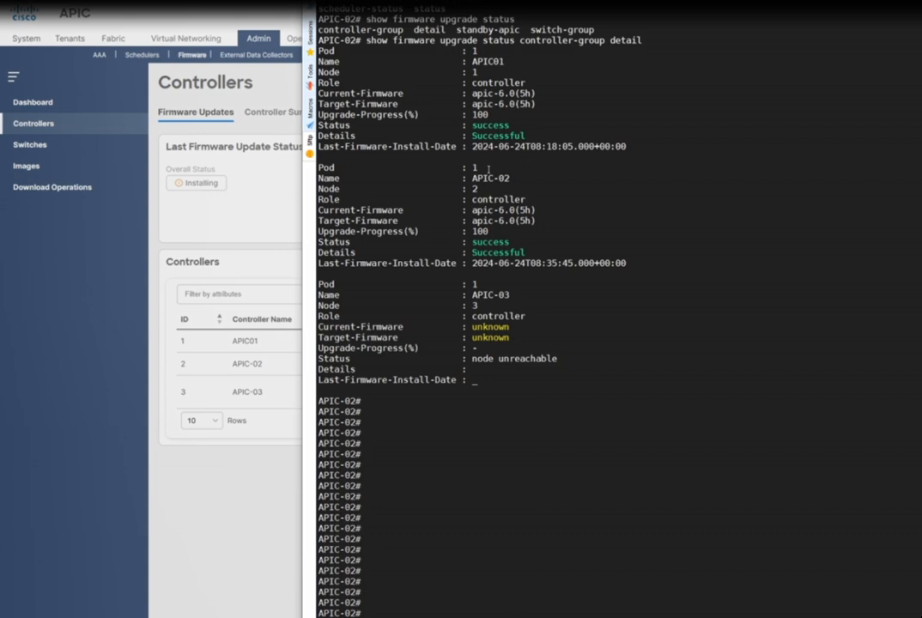
pyautogui.press('Return')
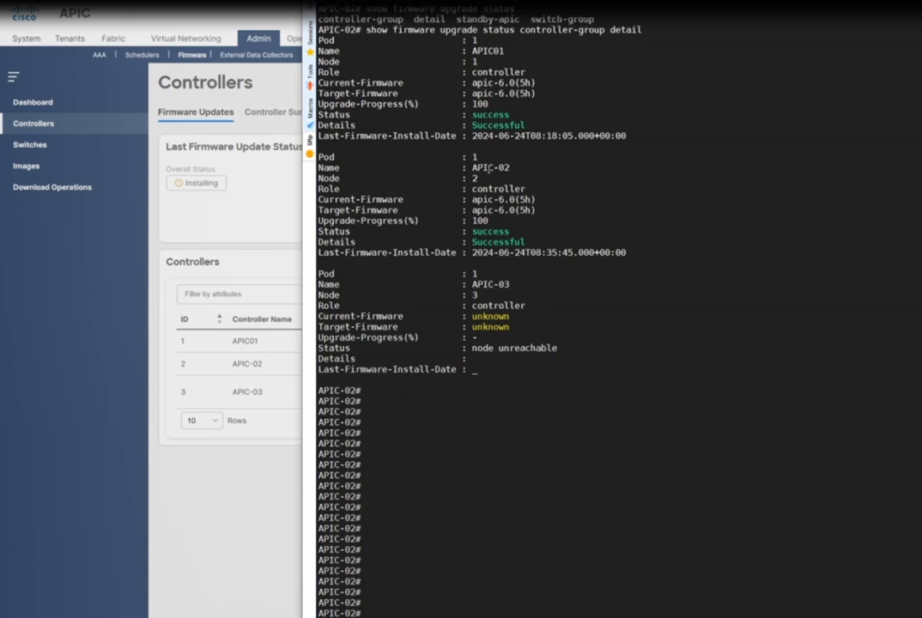
# - Return to the APIC browser page, dismiss the server error and connection warning, and refresh the controllers' update status
pyautogui.hotkey('alt', 'Tab')
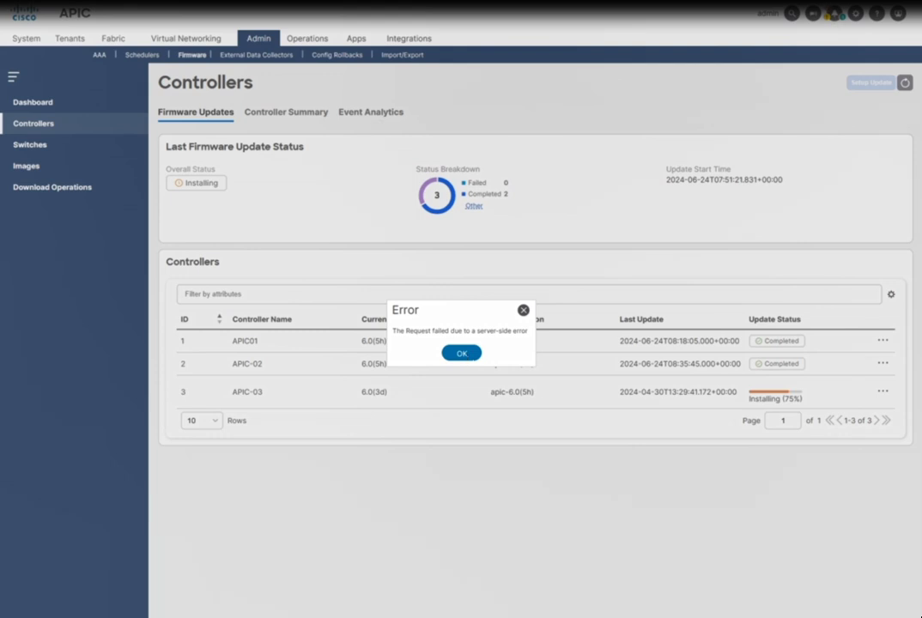
pyautogui.click(455, 353)
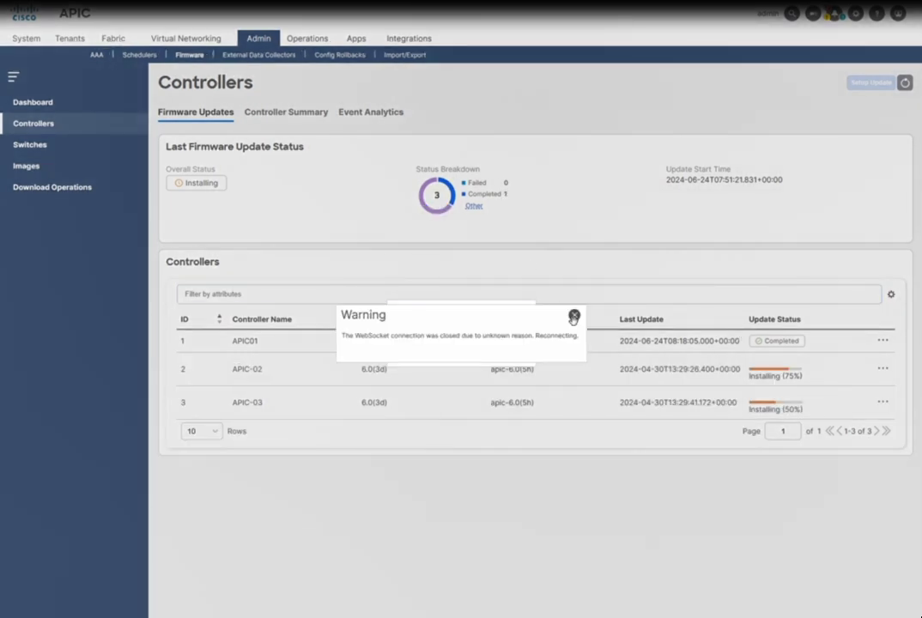
pyautogui.click(468, 351)
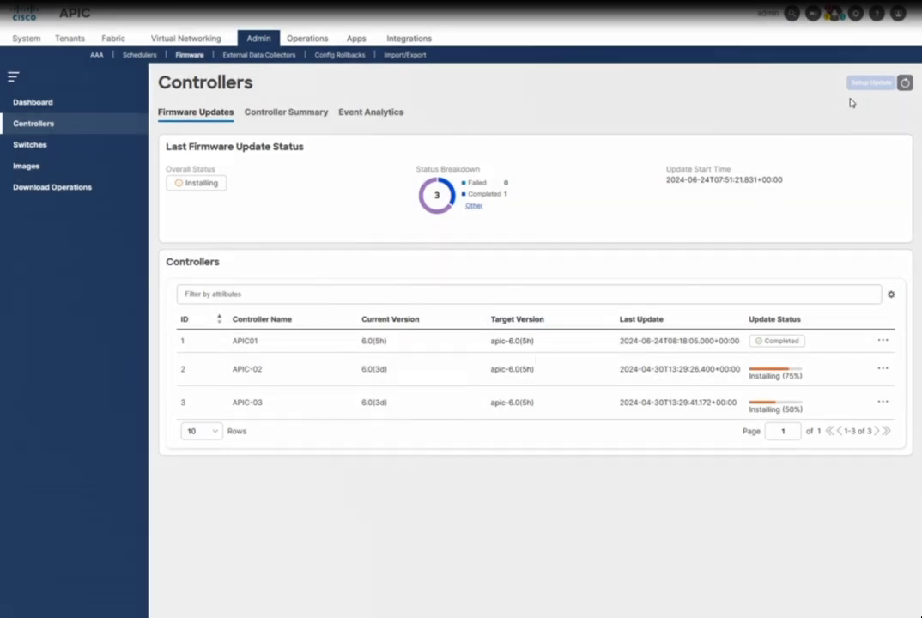
pyautogui.click(905, 84)
pyautogui.click(905, 83)
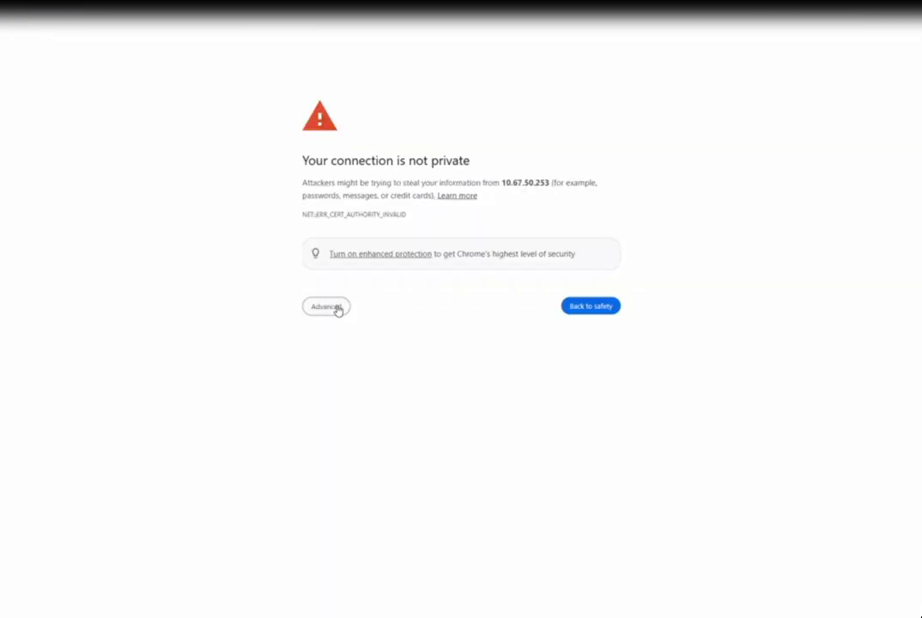
# - Proceed to 10.67.50.253 despite the certificate warning, and check the refreshed update status and current version of all controllers
pyautogui.click(336, 308)
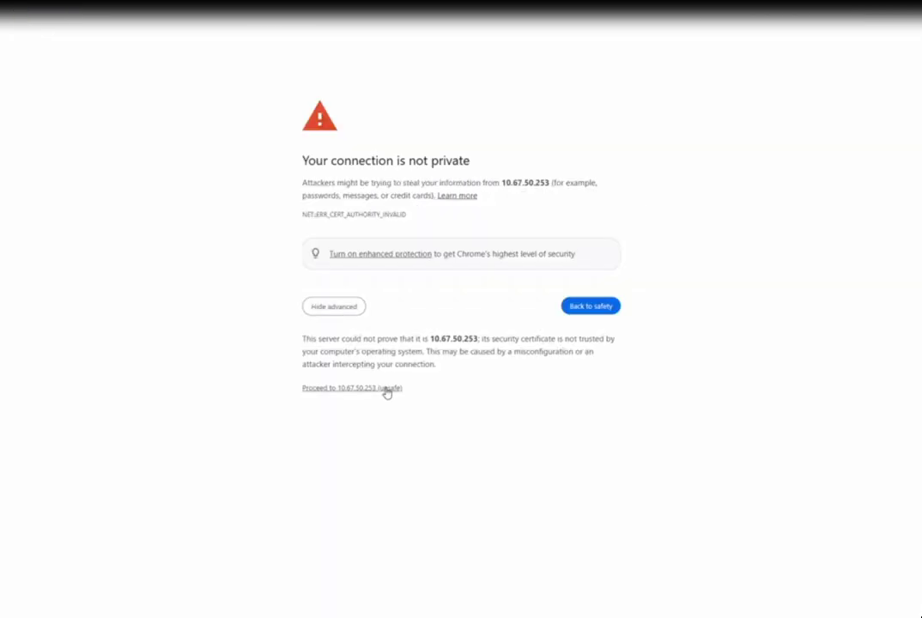
pyautogui.click(386, 388)
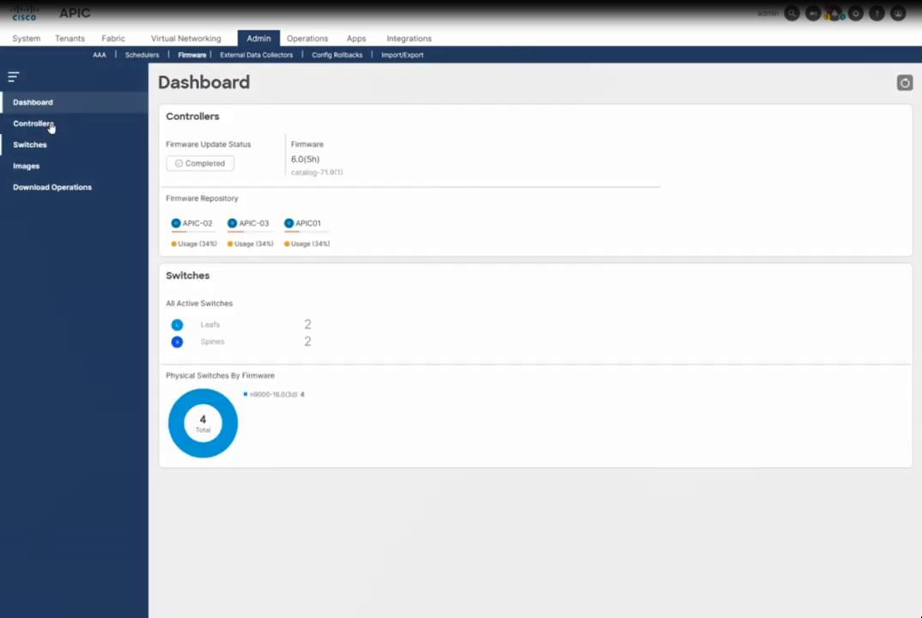
pyautogui.click(49, 125)
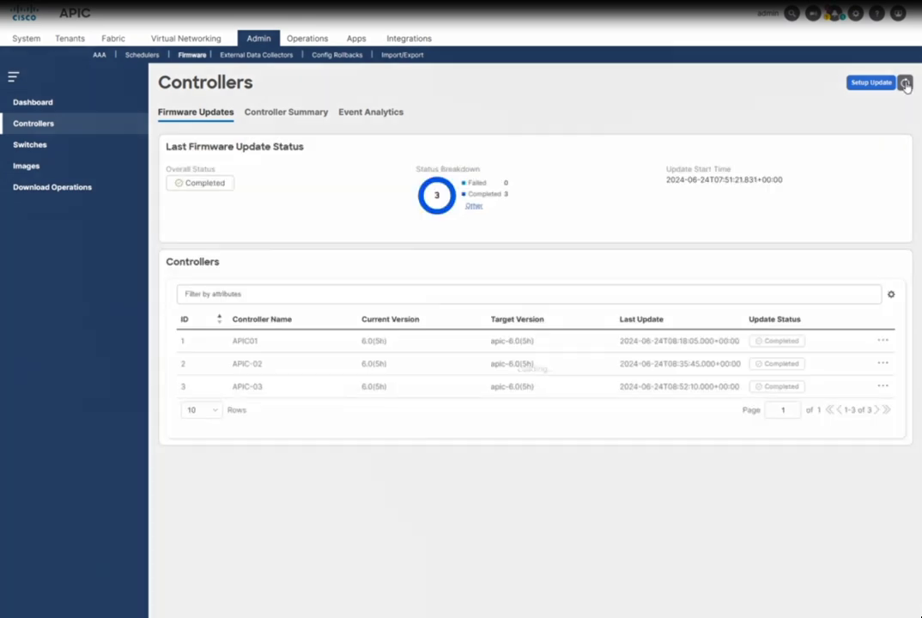
pyautogui.click(905, 84)
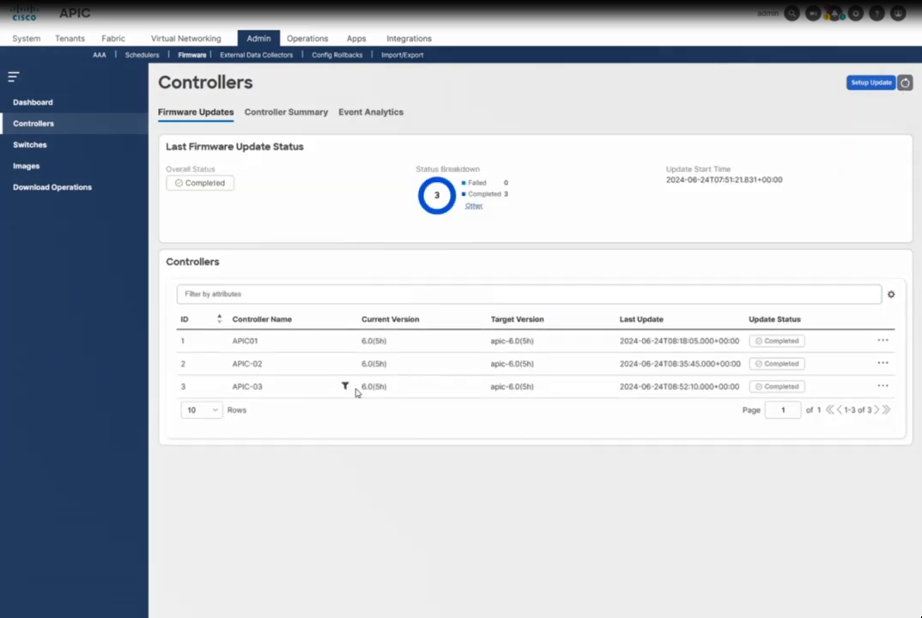
pyautogui.moveTo(399, 387); pyautogui.dragTo(365, 341)
# - Review the controller firmware version and the physical switches' firmware version on the firmware dashboard
pyautogui.click(54, 102)
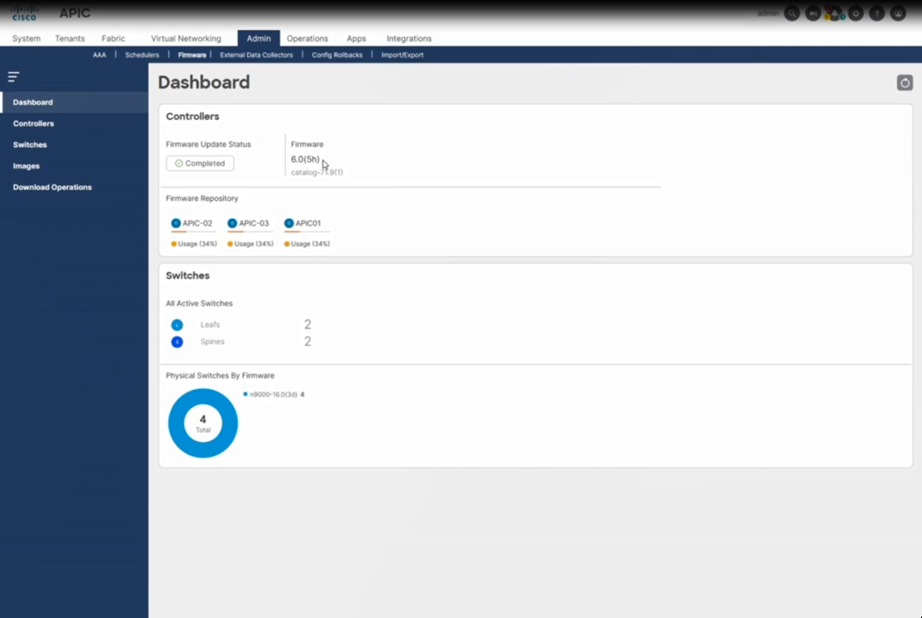
pyautogui.moveTo(324, 163); pyautogui.dragTo(284, 161)
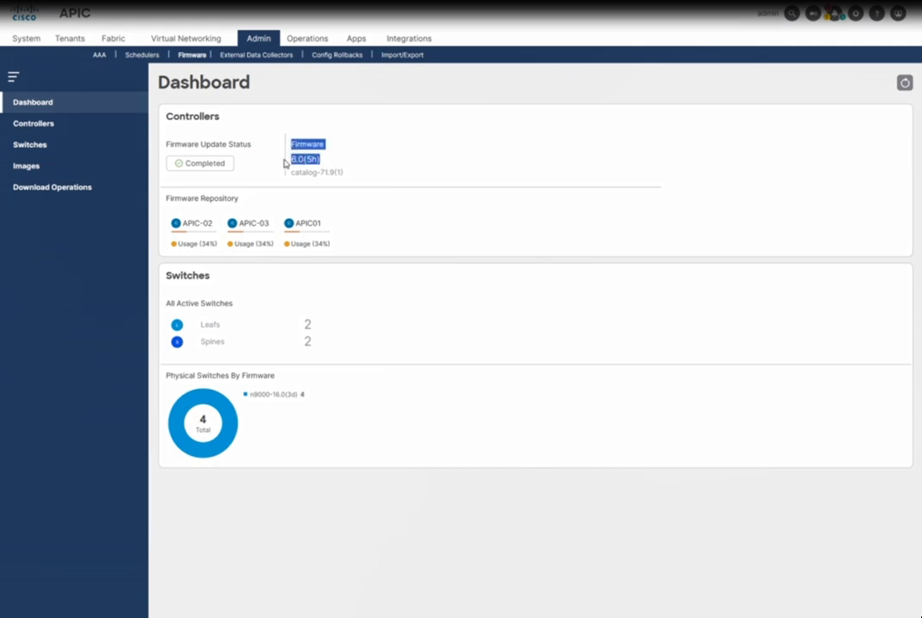
pyautogui.moveTo(294, 395); pyautogui.dragTo(273, 395)
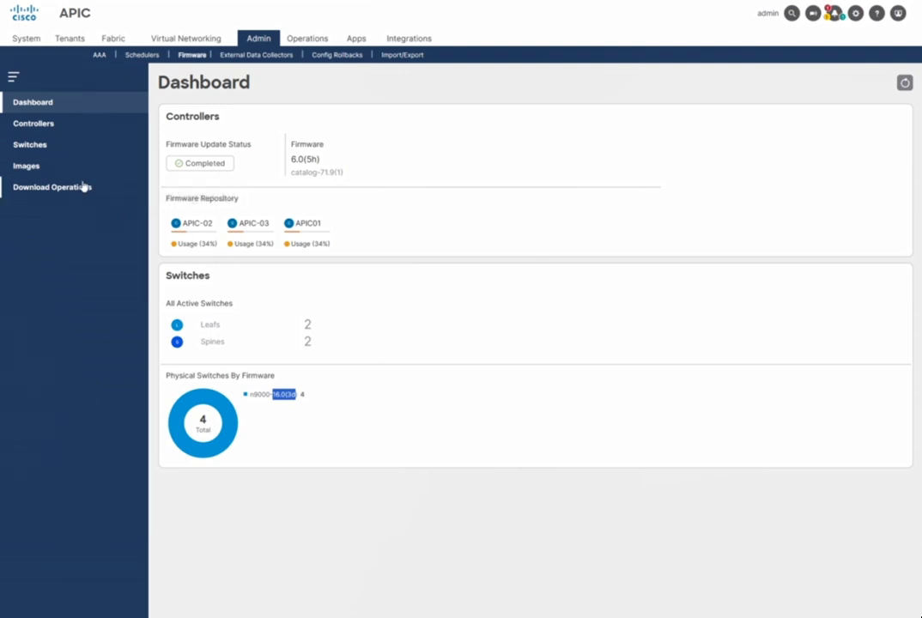
# - View the firmware update groups for the switches and return to the controllers' update status
pyautogui.click(56, 148)
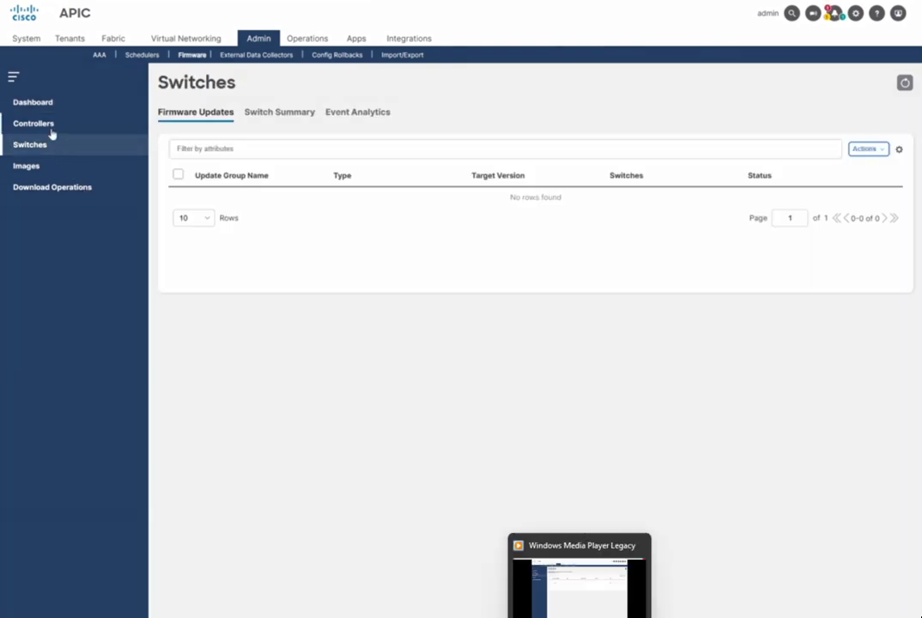
pyautogui.click(52, 133)
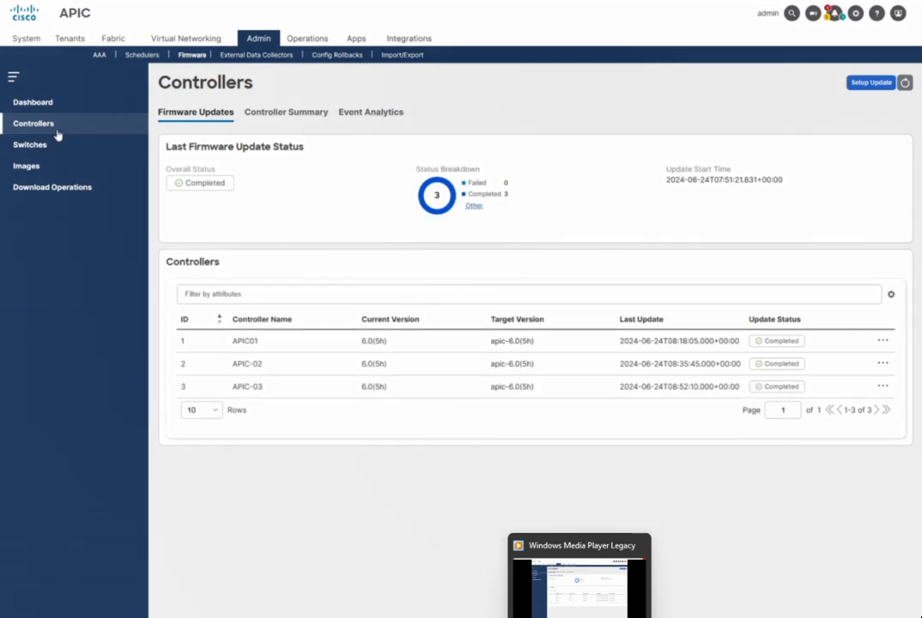